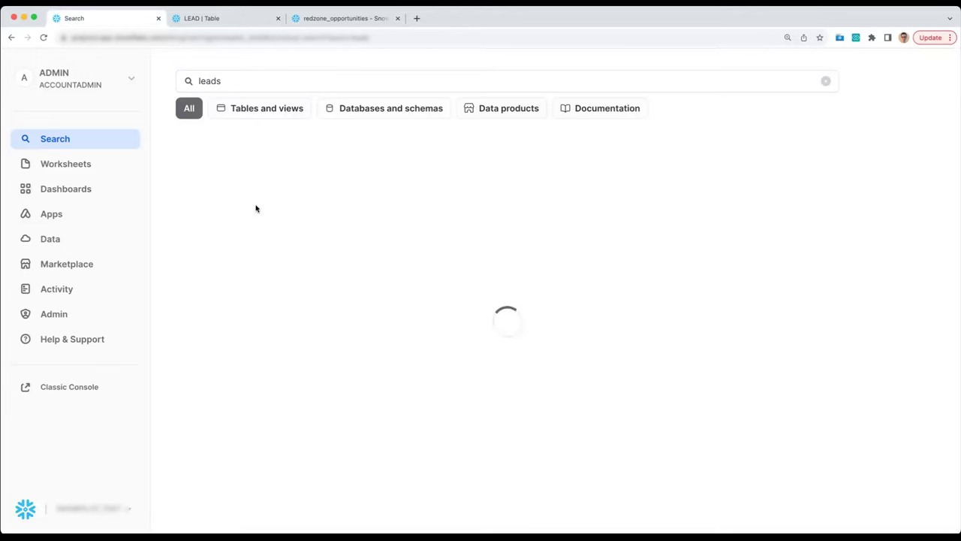
Review all results of the leads search and restrict them to tables and views
{"action": "scroll", "coordinate": [263, 274], "scroll_direction": "down", "scroll_amount": 5}
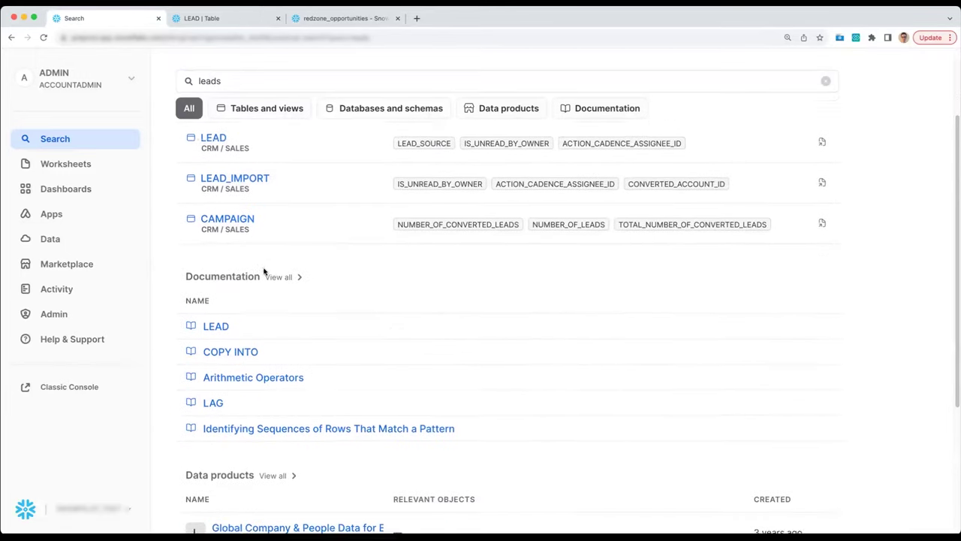
{"action": "scroll", "coordinate": [263, 268], "scroll_direction": "down", "scroll_amount": 2}
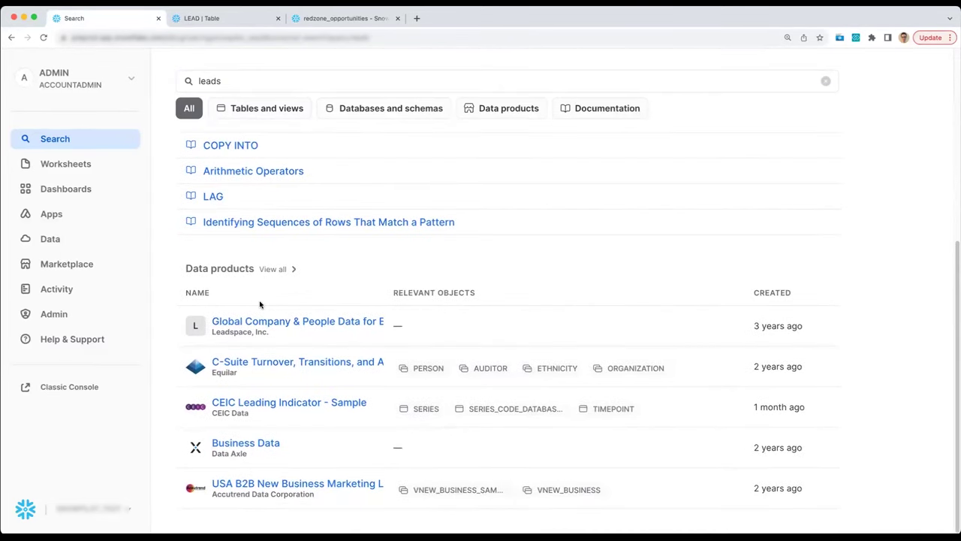
{"action": "left_click", "coordinate": [252, 108]}
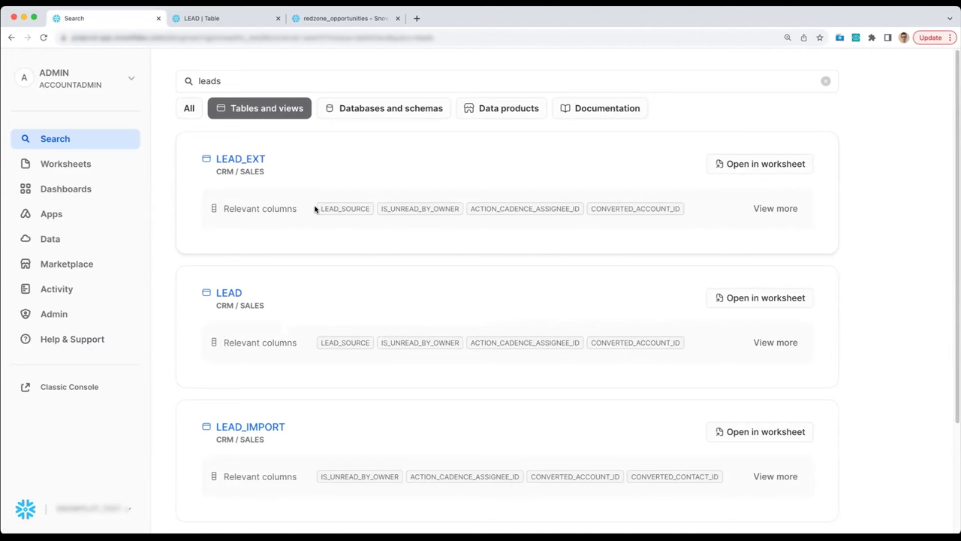
Extend the search to "leads who haven't opted out of email" and highlight the HAS_OPTED_OUT_OF_EMAIL column of LEAD_EXT
{"action": "left_click", "coordinate": [243, 81]}
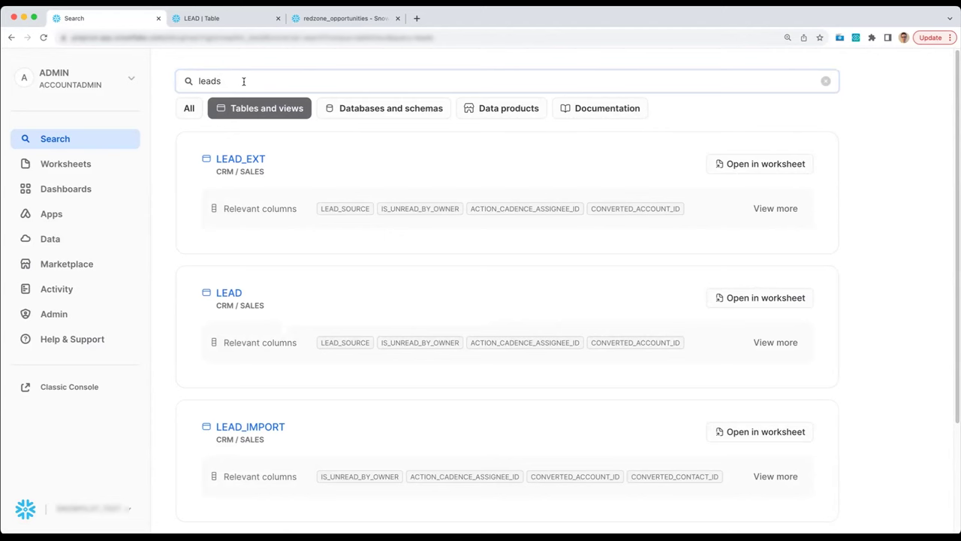
{"action": "type", "text": "who haven't opted out of email"}
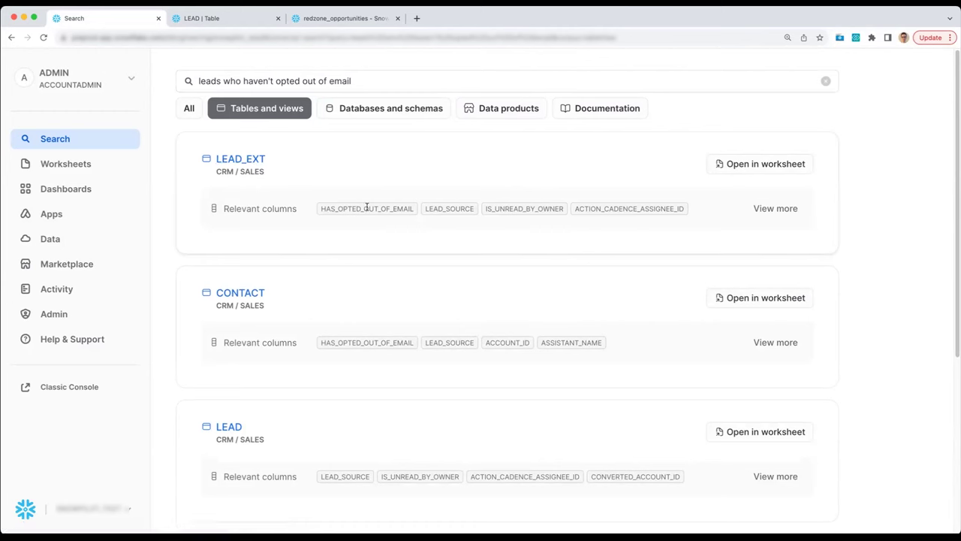
{"action": "double_click", "coordinate": [366, 208]}
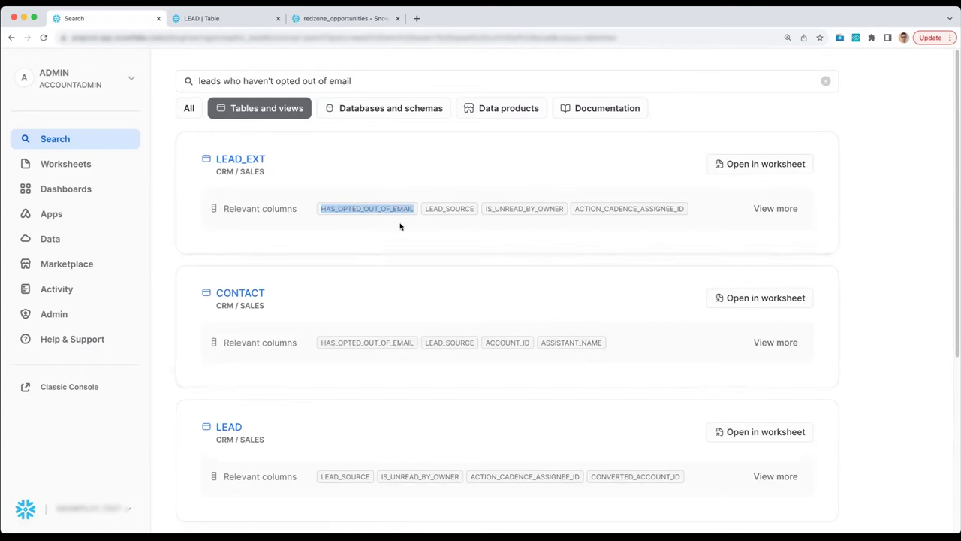
Add "and when we most recently emailed them" to the search, and highlight LEAD_EXT's LAST_ACTIVITY_DATE column and the query words "most recently"
{"action": "left_click", "coordinate": [366, 80]}
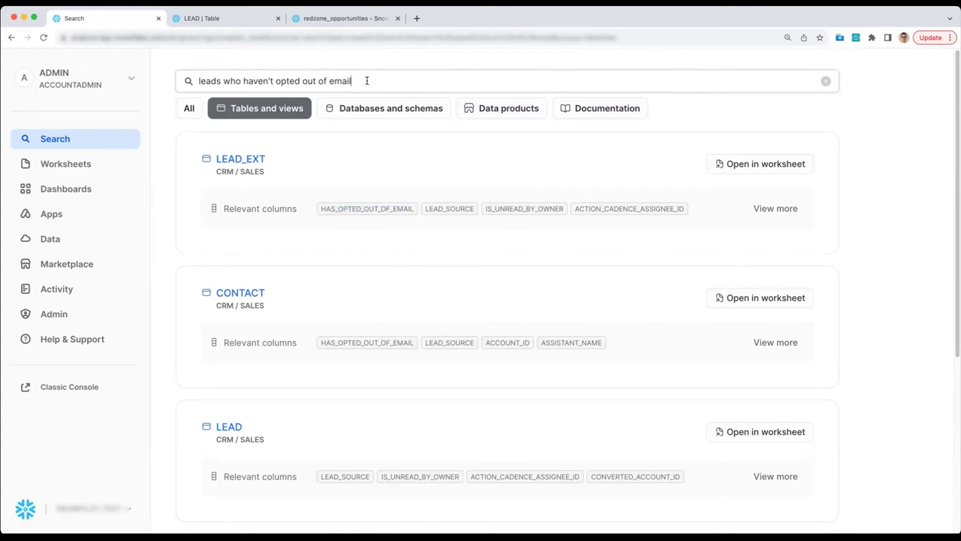
{"action": "type", "text": "and when we most recently emailed them"}
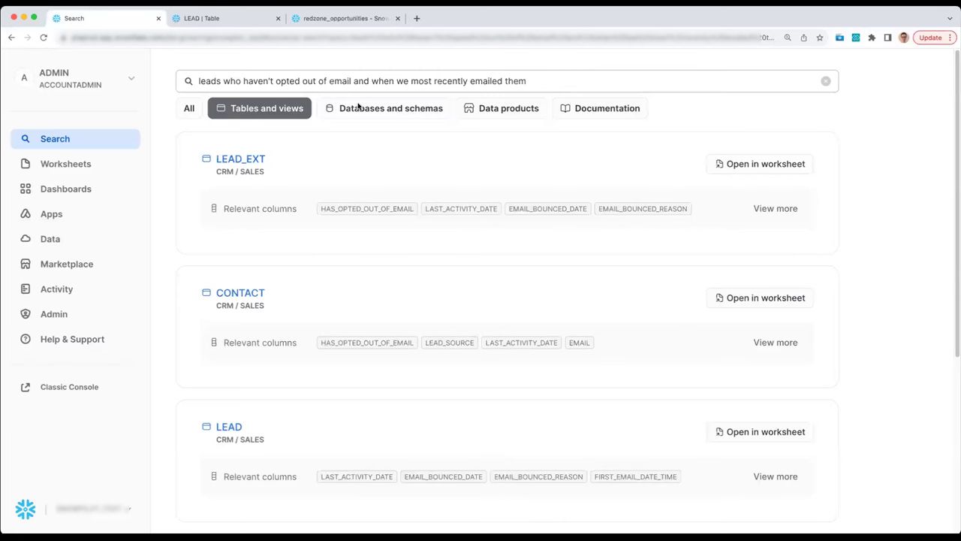
{"action": "double_click", "coordinate": [445, 209]}
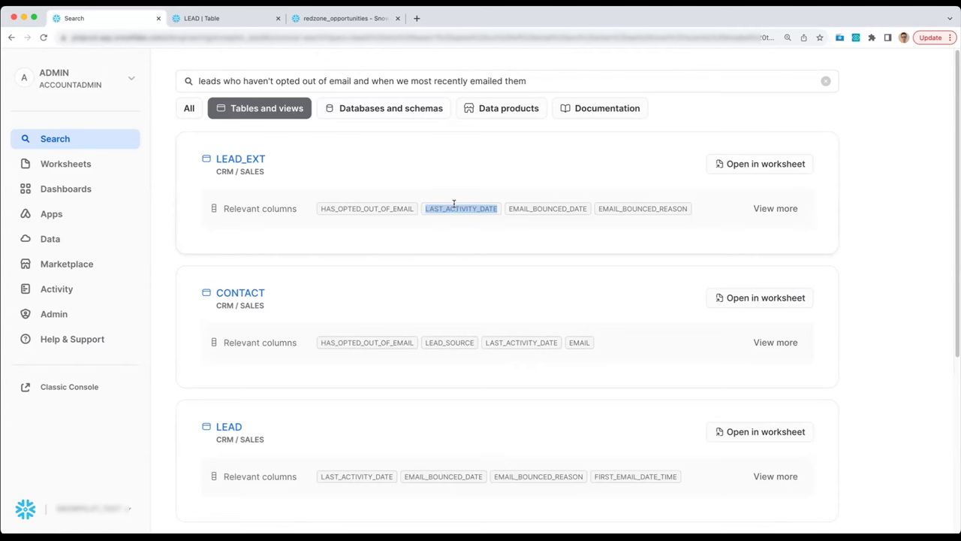
{"action": "double_click", "coordinate": [383, 83]}
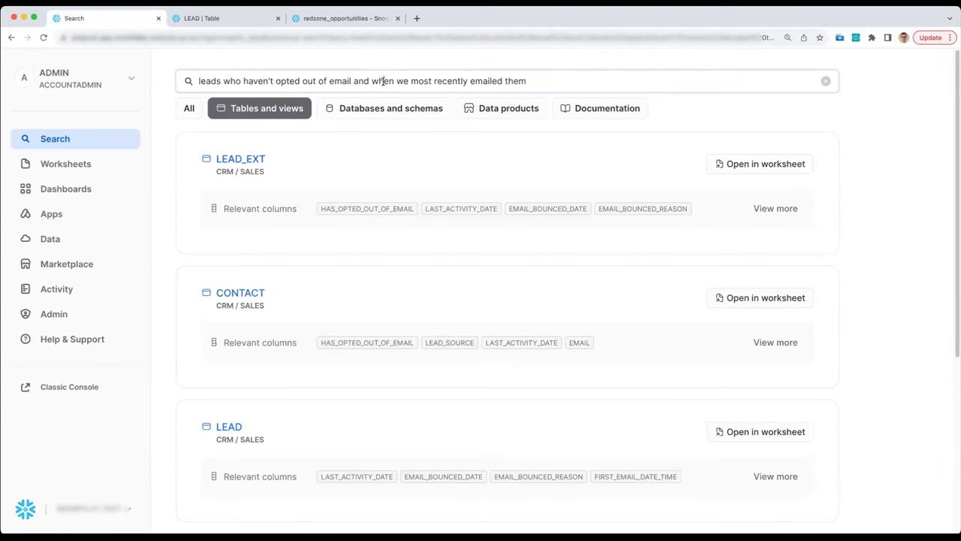
{"action": "left_click_drag", "start_coordinate": [411, 81], "coordinate": [467, 81]}
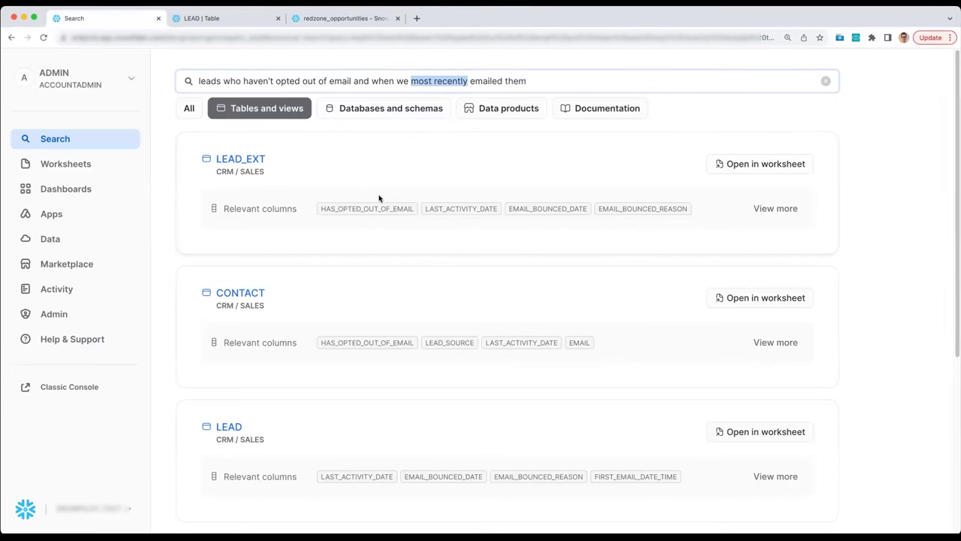
Search for "how long do our sales calls last" and highlight the ACTIVITY_HISTORY table name and its CALL_DURATION_IN_SECONDS column
{"action": "left_click", "coordinate": [334, 80]}
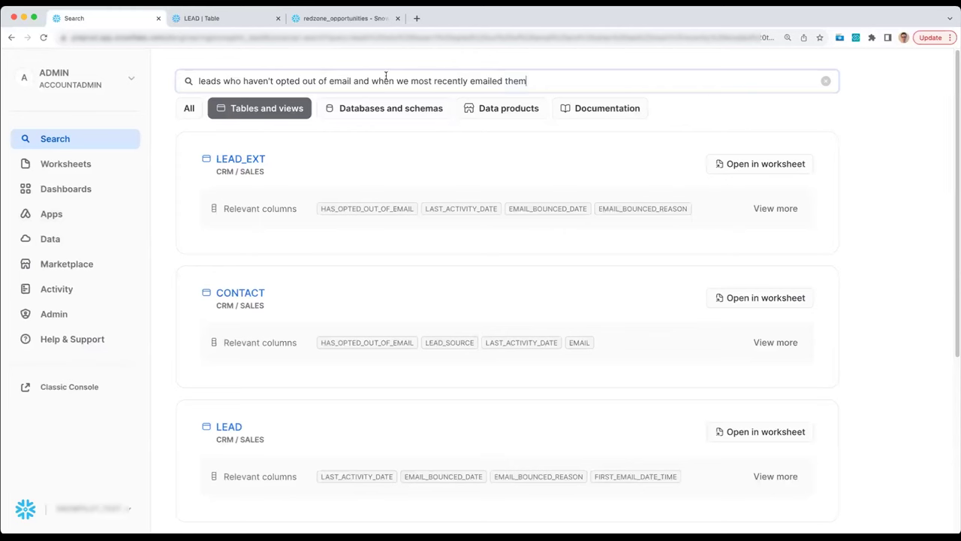
{"action": "key", "text": "super+a"}
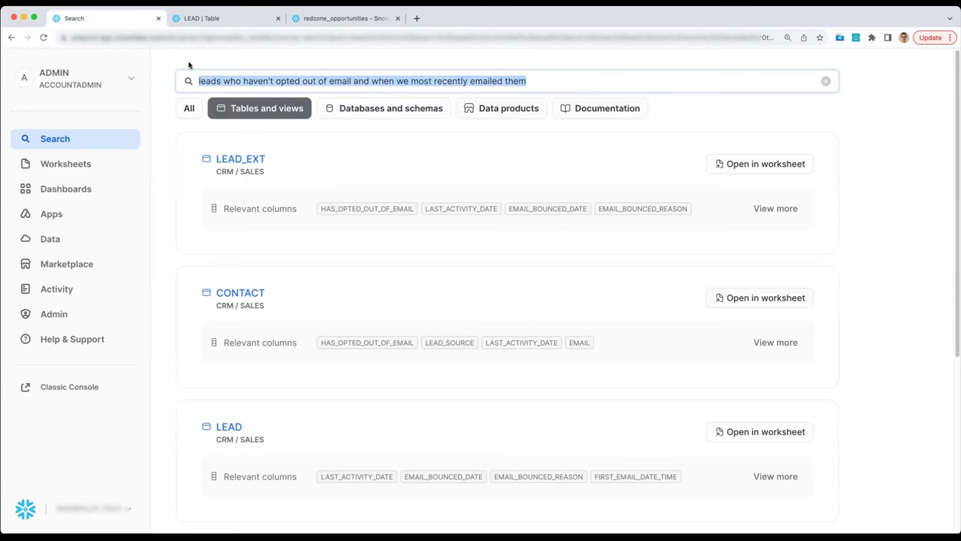
{"action": "type", "text": "how long "}
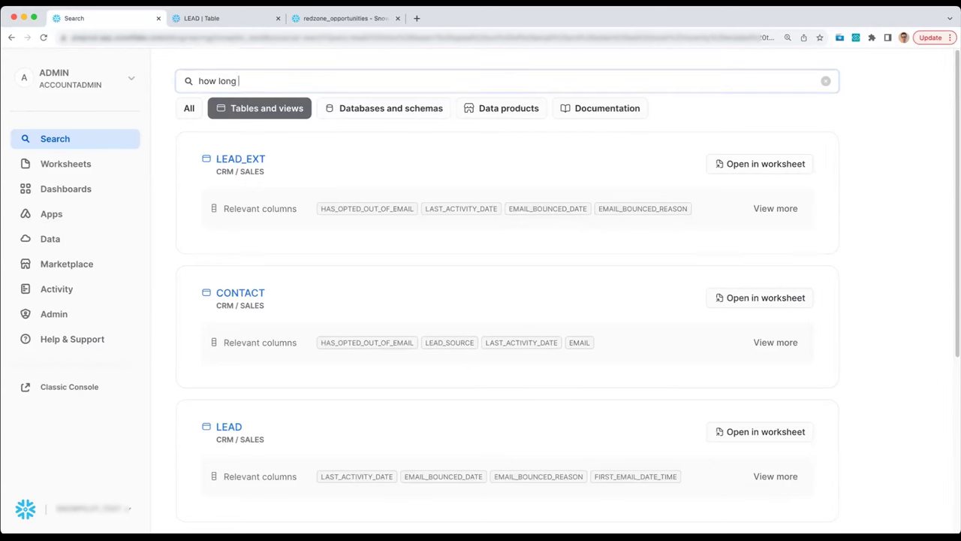
{"action": "type", "text": "do our sales calls last"}
{"action": "key", "text": "Return"}
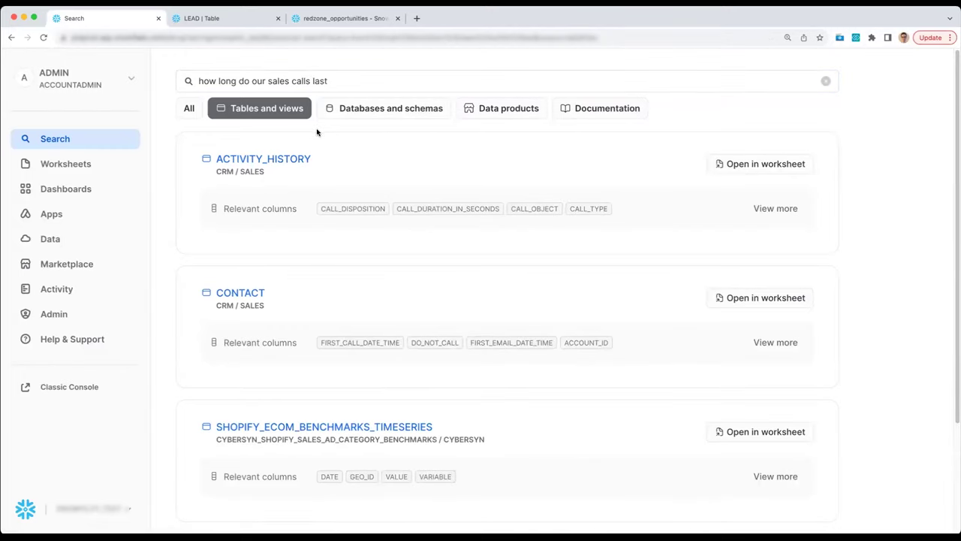
{"action": "left_click_drag", "start_coordinate": [318, 159], "coordinate": [217, 160]}
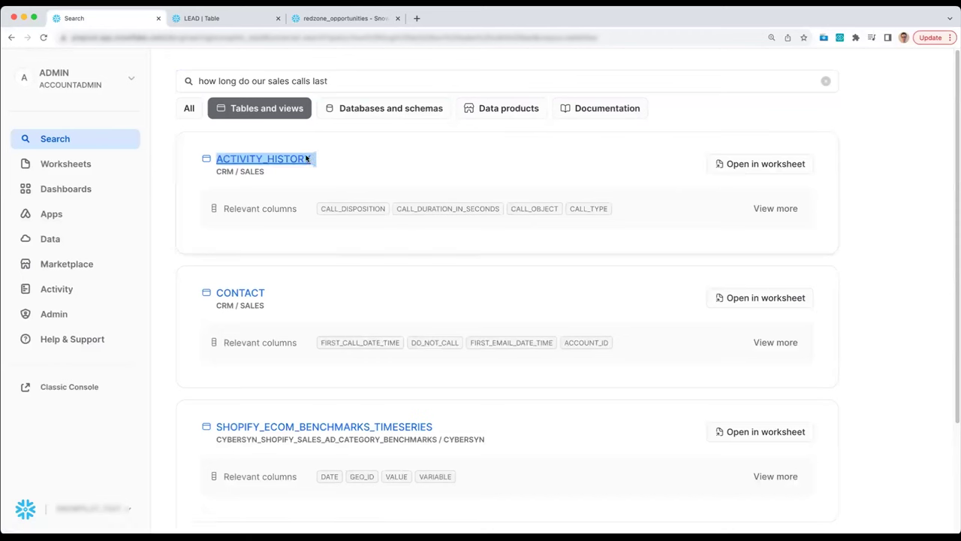
{"action": "double_click", "coordinate": [432, 209]}
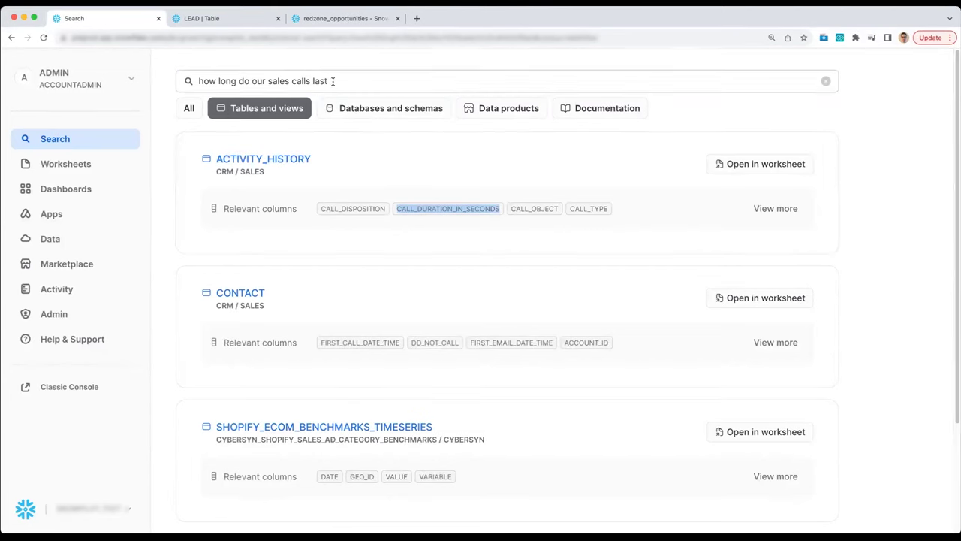
Search for "what % of sales activities are zoom meetings" and highlight the IS_ONLINE_MEETING column of ACTIVITY_HISTORY
{"action": "left_click_drag", "start_coordinate": [332, 82], "coordinate": [173, 77]}
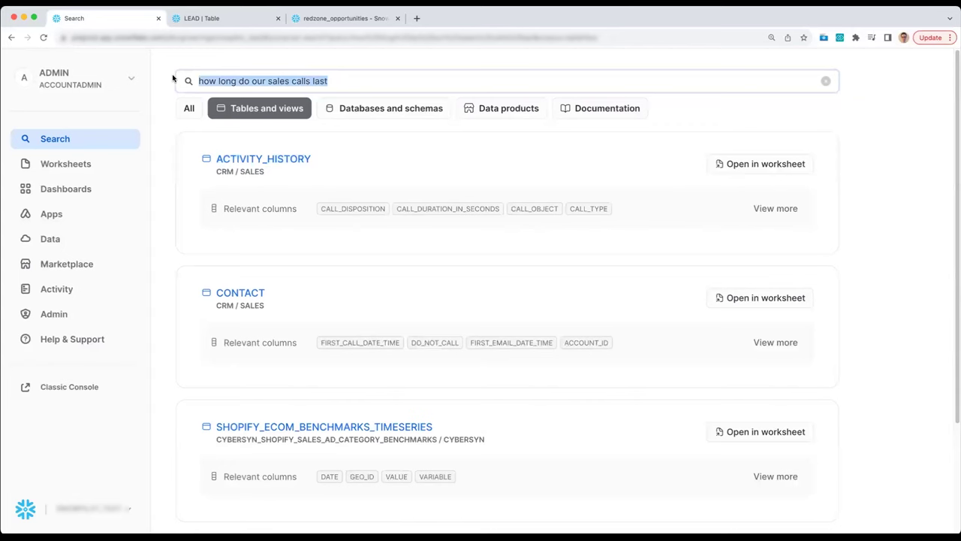
{"action": "type", "text": "what "}
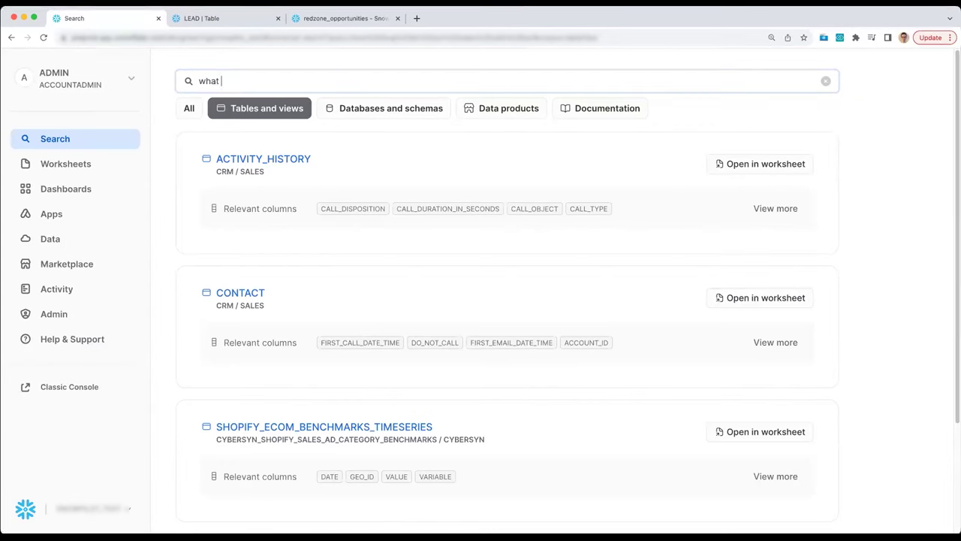
{"action": "type", "text": "% of sales activities are zoom meetings"}
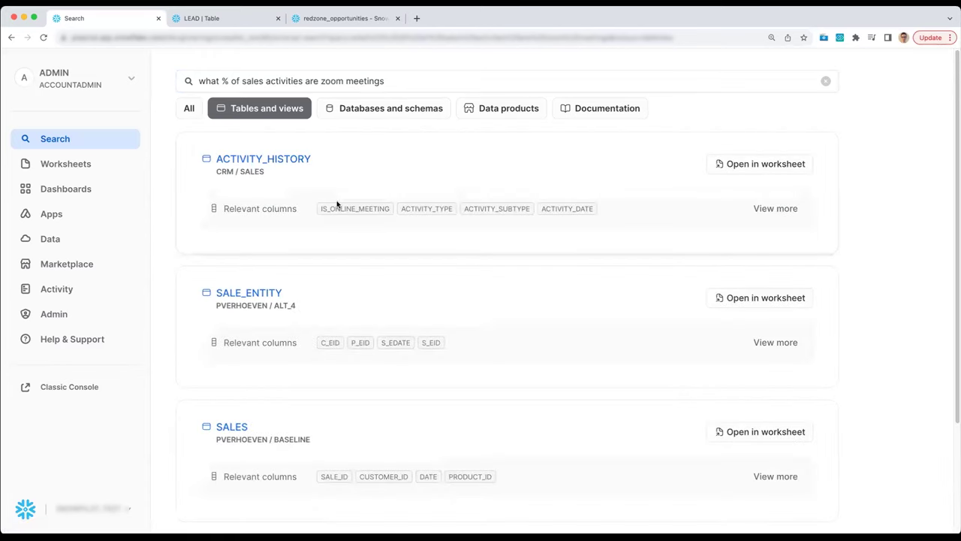
{"action": "double_click", "coordinate": [342, 208]}
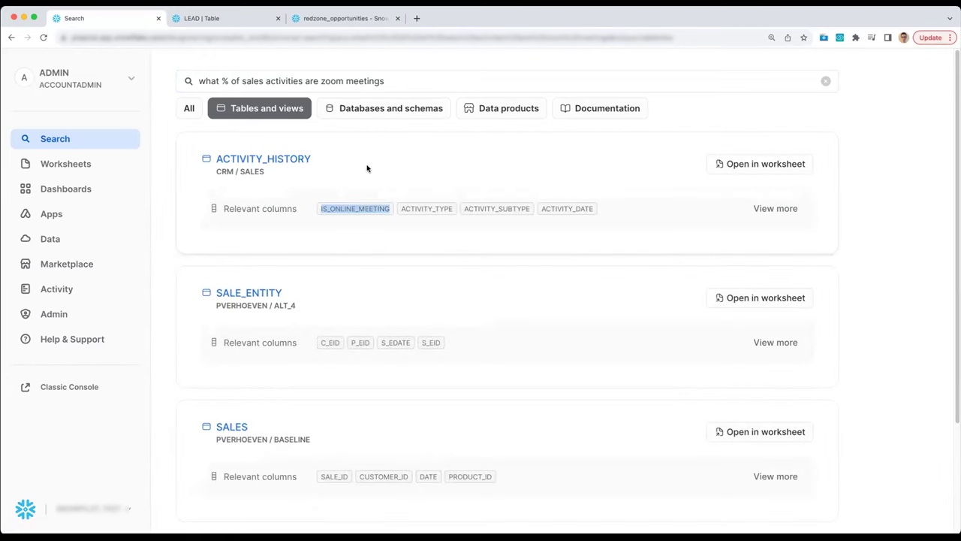
Change the search to "what % of leads came from partner referrals" and highlight the LEAD table's LEAD_SOURCE column
{"action": "left_click", "coordinate": [352, 81]}
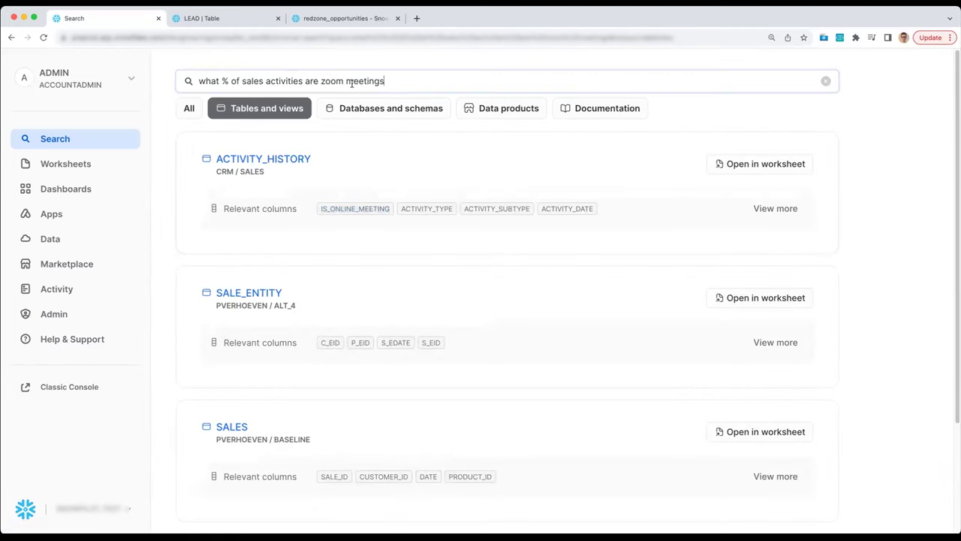
{"action": "left_click_drag", "start_coordinate": [386, 81], "coordinate": [241, 83]}
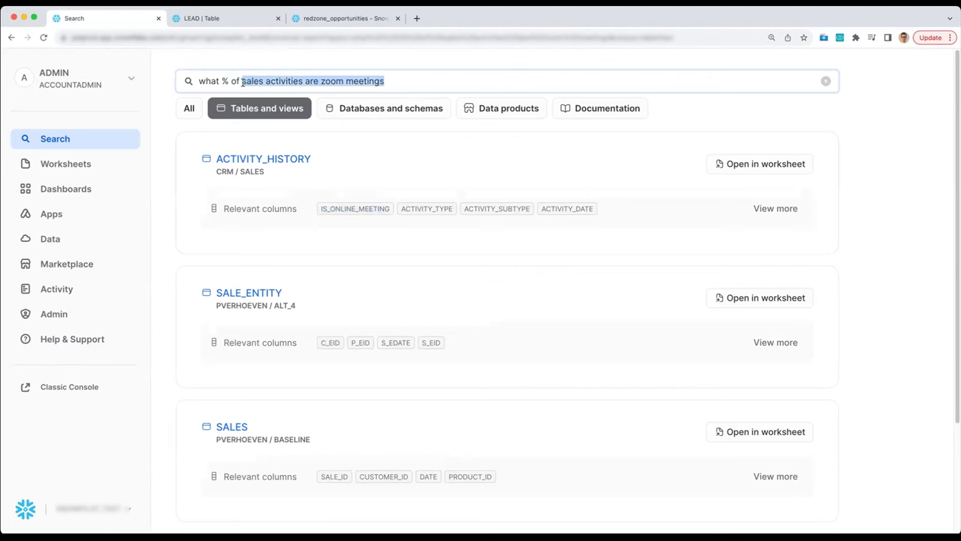
{"action": "type", "text": "leads came from partner referrals"}
{"action": "key", "text": "Return"}
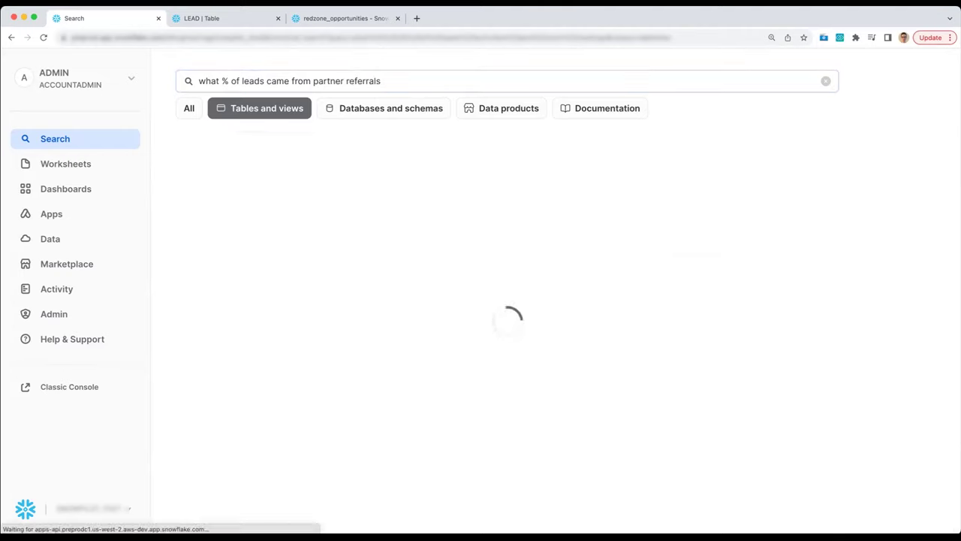
{"action": "double_click", "coordinate": [347, 209]}
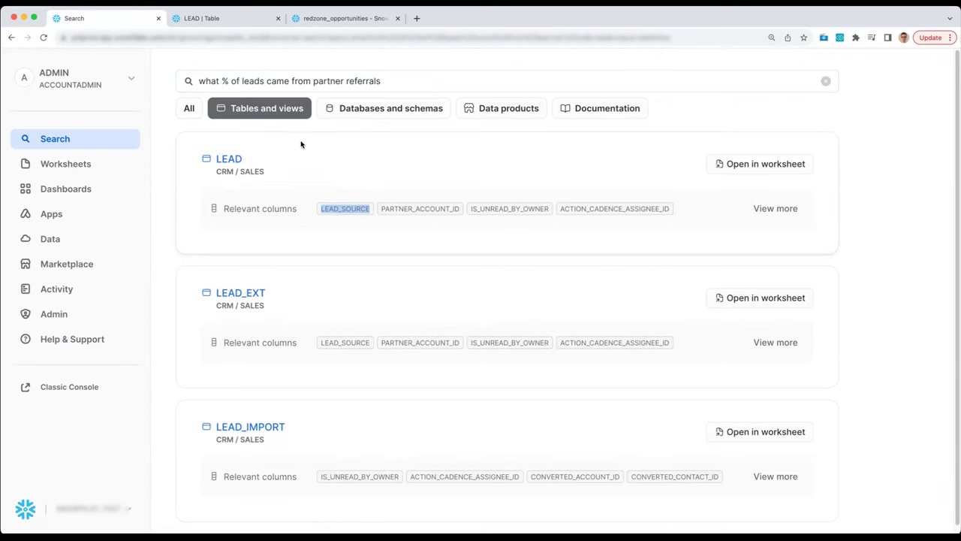
Check the LEAD_SOURCE column's comment on the CRM.SALES.LEAD table page and return to the search results
{"action": "left_click", "coordinate": [222, 23]}
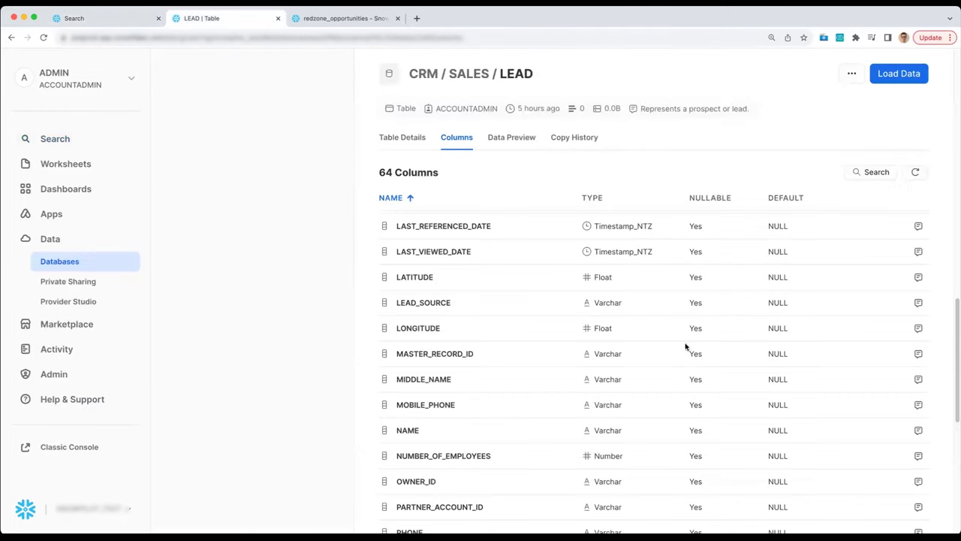
{"action": "mouse_move", "coordinate": [917, 304]}
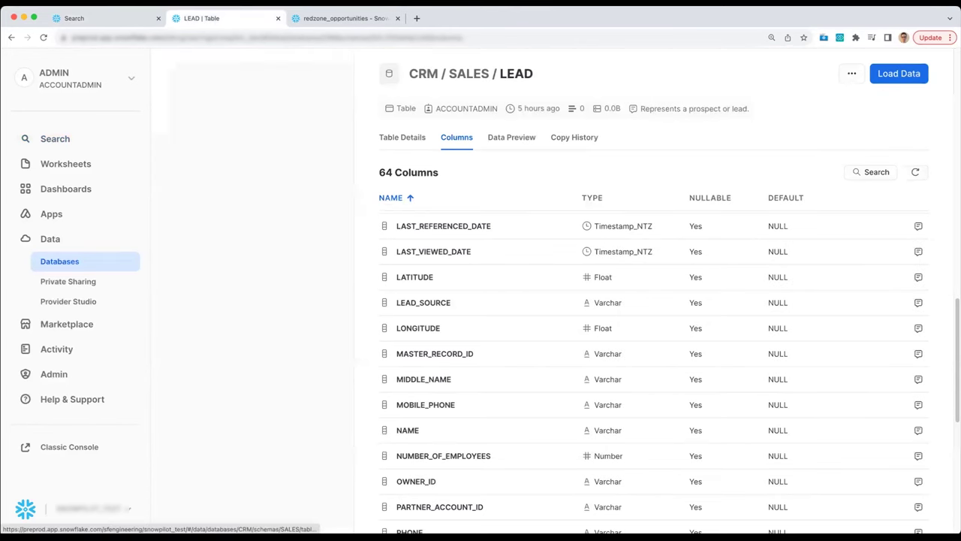
{"action": "left_click", "coordinate": [118, 19]}
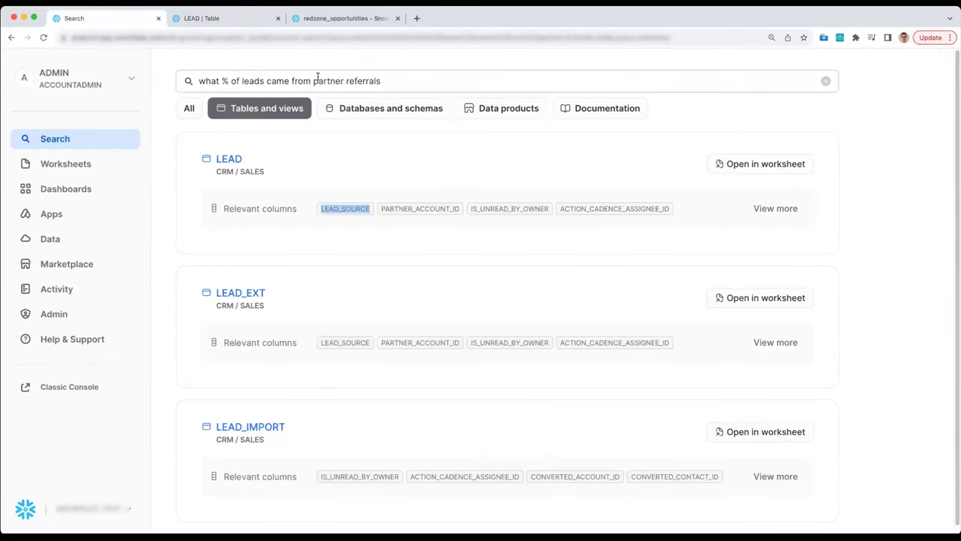
Search for "is there a list of project redzone opportunities" and highlight the CUSTOM_FIELD_05 column of OPPORTUNITY
{"action": "left_click_drag", "start_coordinate": [387, 81], "coordinate": [160, 69]}
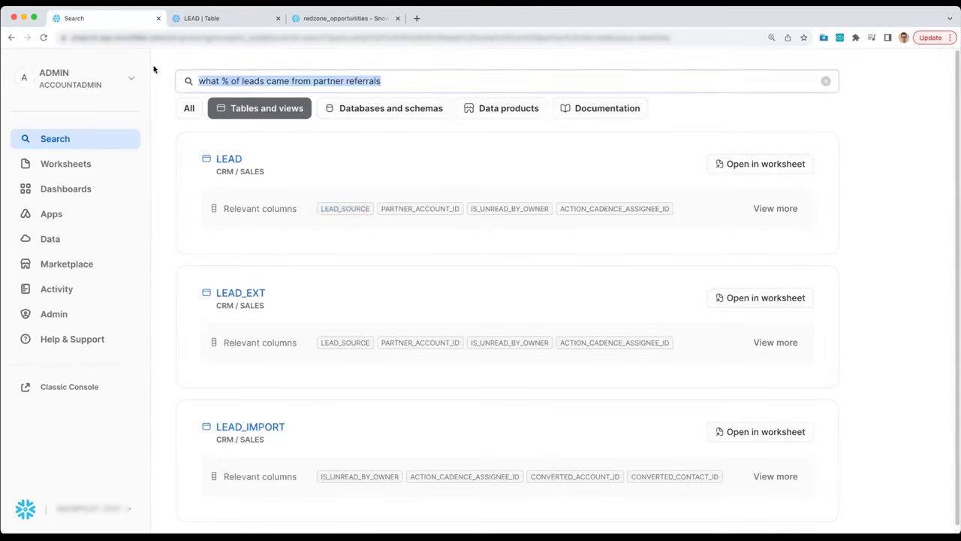
{"action": "type", "text": "is ther"}
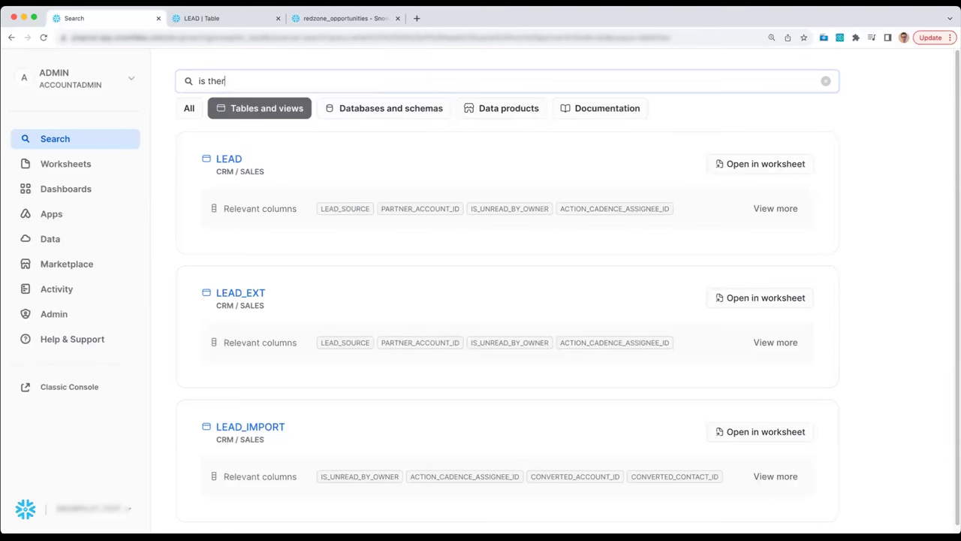
{"action": "type", "text": "e a list of project redzone o"}
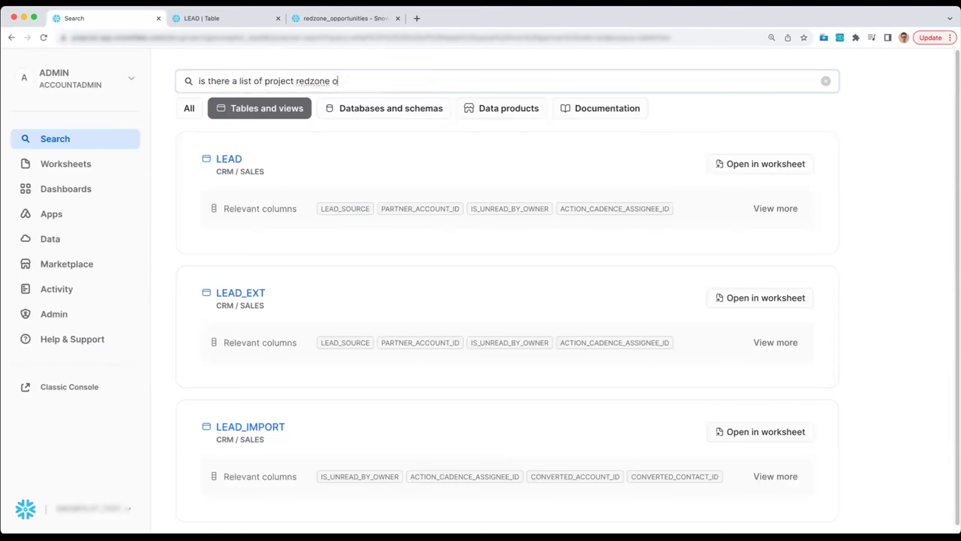
{"action": "type", "text": "pportunities"}
{"action": "key", "text": "Return"}
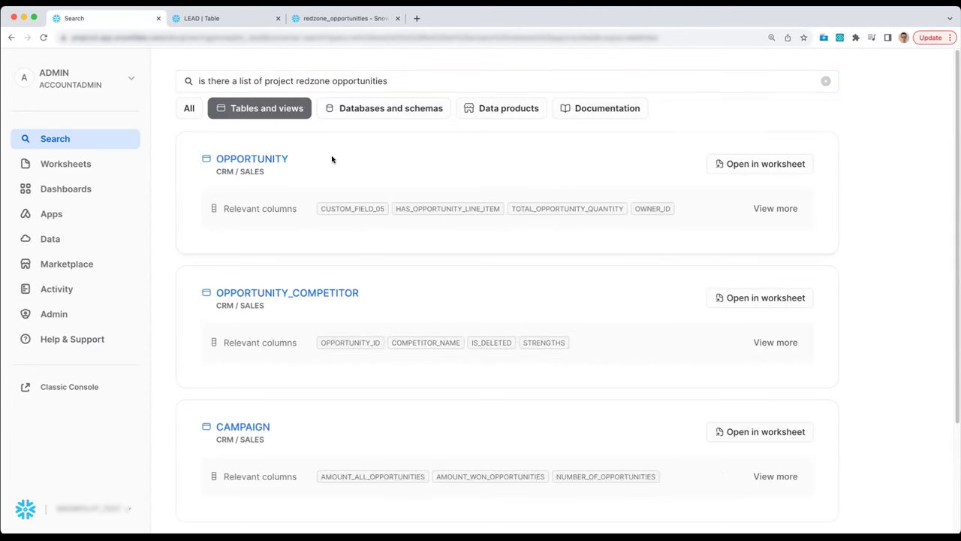
{"action": "double_click", "coordinate": [348, 210]}
Examine the custom_field_05 line in the redzone_opportunities worksheet and return to an empty search page
{"action": "left_click", "coordinate": [322, 20]}
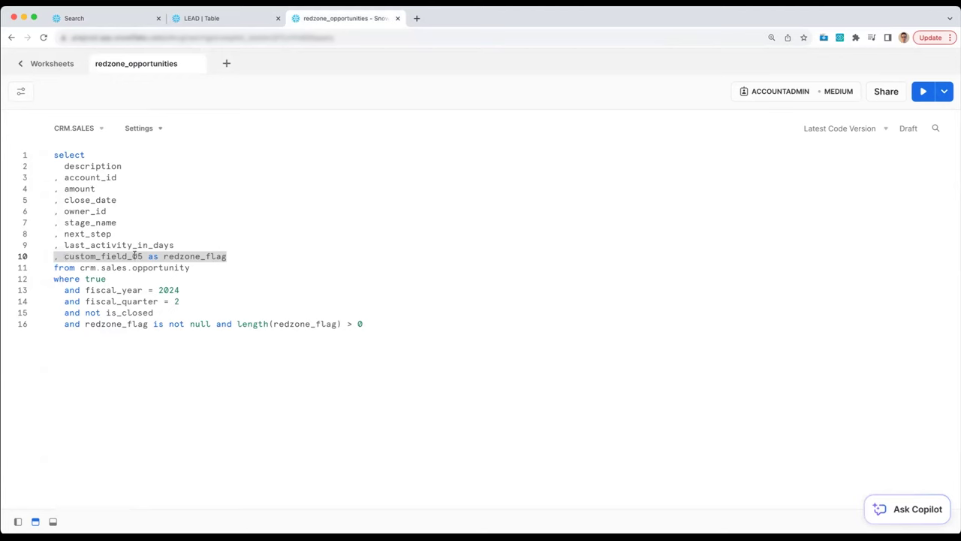
{"action": "left_click", "coordinate": [163, 256]}
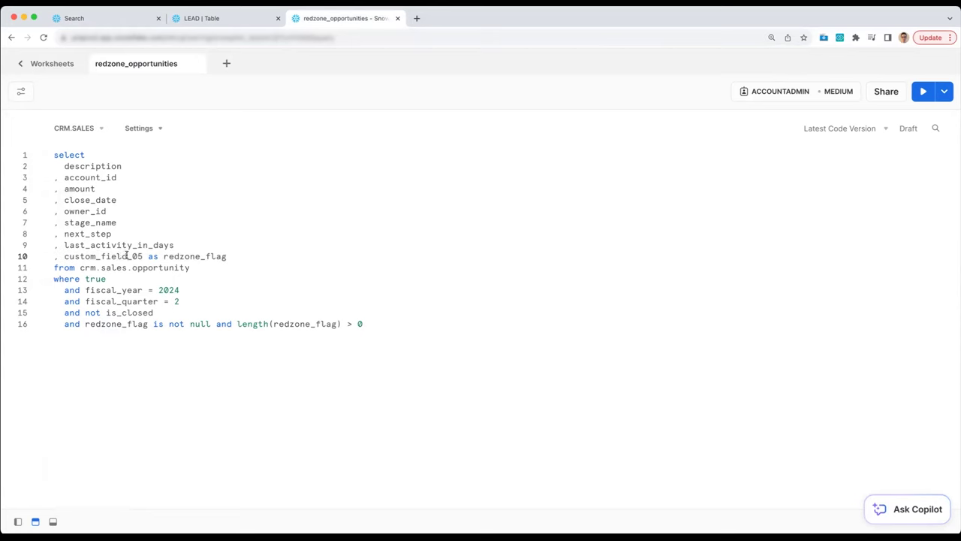
{"action": "left_click", "coordinate": [85, 17]}
{"action": "left_click", "coordinate": [52, 140]}
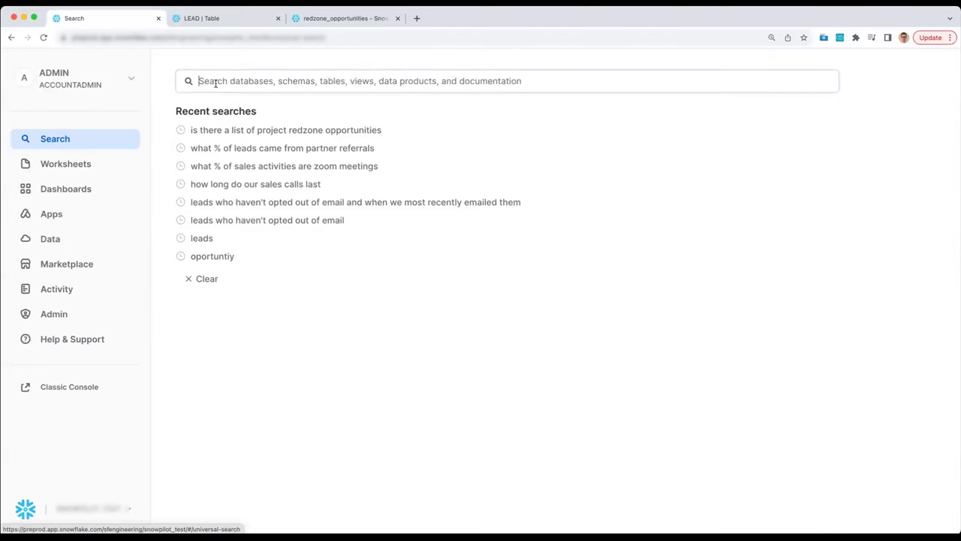
Search for "how can i forecast next year's sales call volume" and review the matching tables, documentation and data products
{"action": "type", "text": "how can i"}
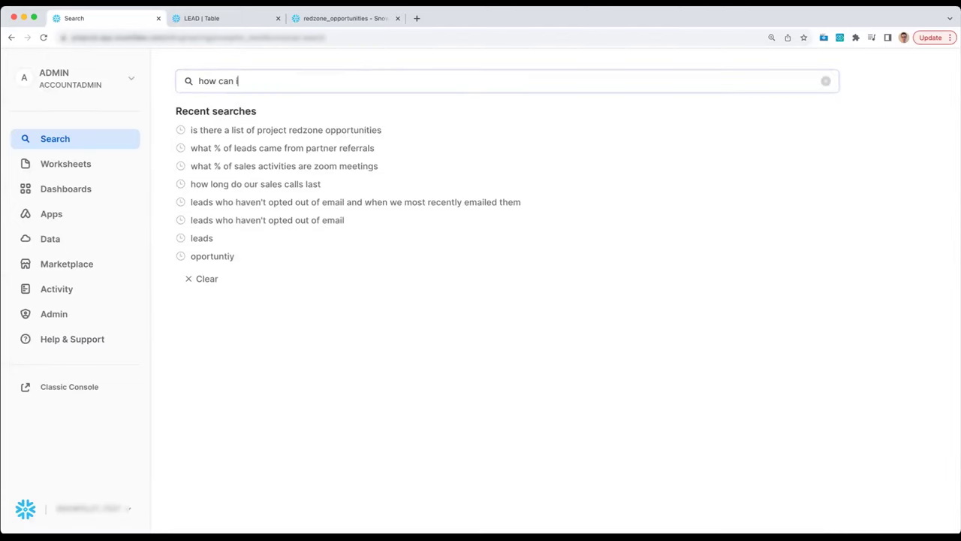
{"action": "type", "text": " forecast next year's sales "}
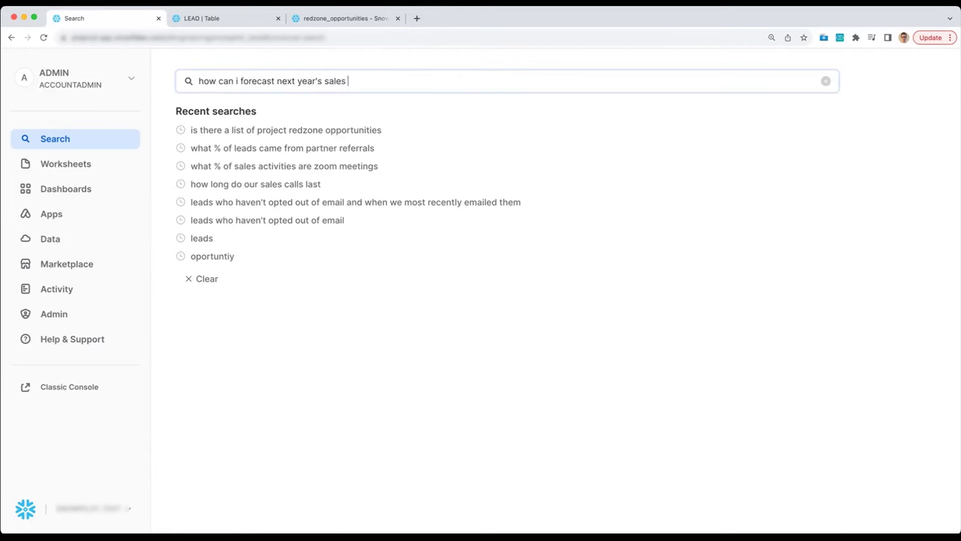
{"action": "type", "text": "call volume"}
{"action": "key", "text": "Return"}
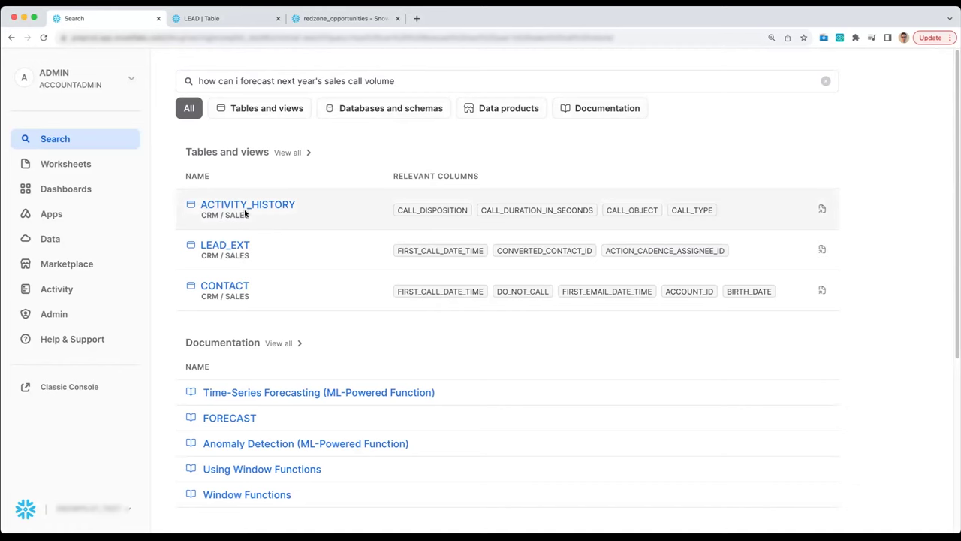
{"action": "scroll", "coordinate": [251, 214], "scroll_direction": "down", "scroll_amount": 1}
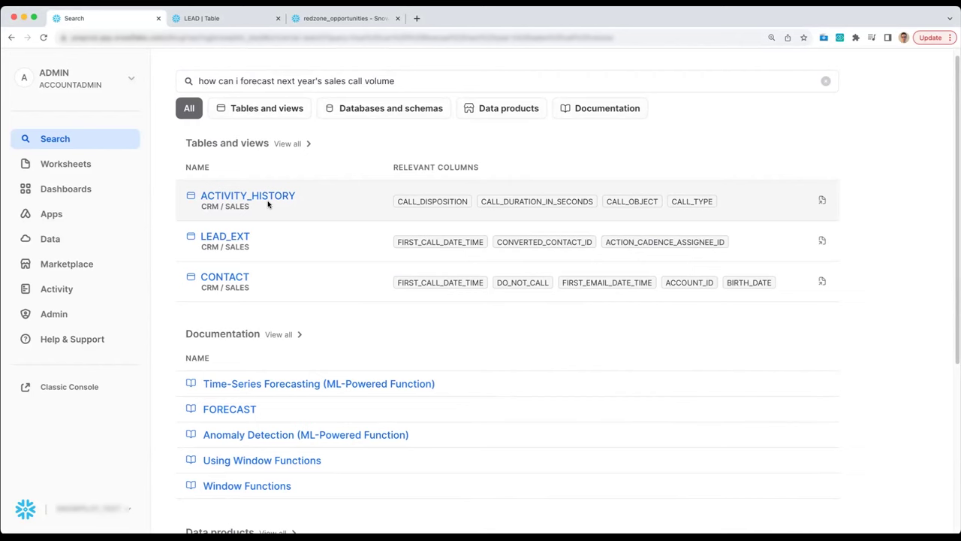
{"action": "scroll", "coordinate": [289, 377], "scroll_direction": "down", "scroll_amount": 2}
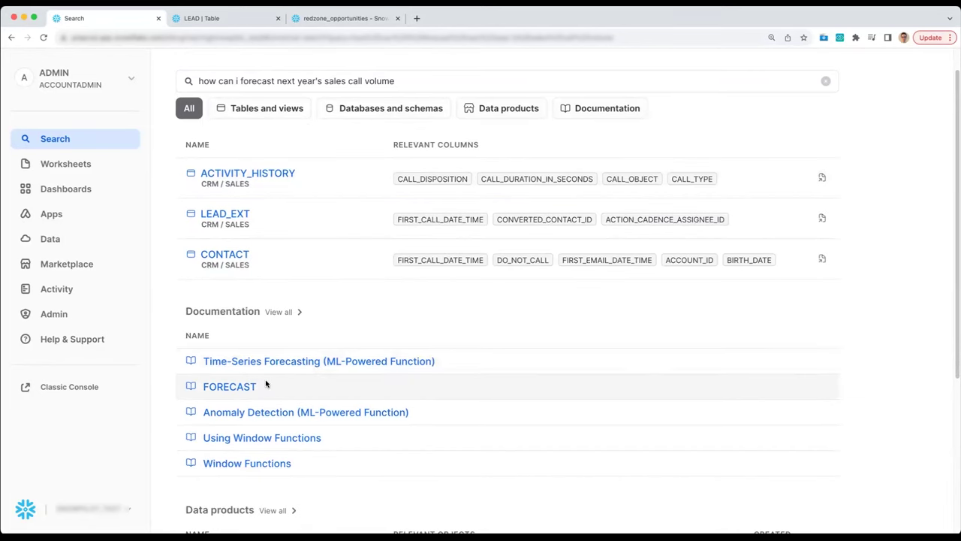
{"action": "scroll", "coordinate": [266, 384], "scroll_direction": "down", "scroll_amount": 5}
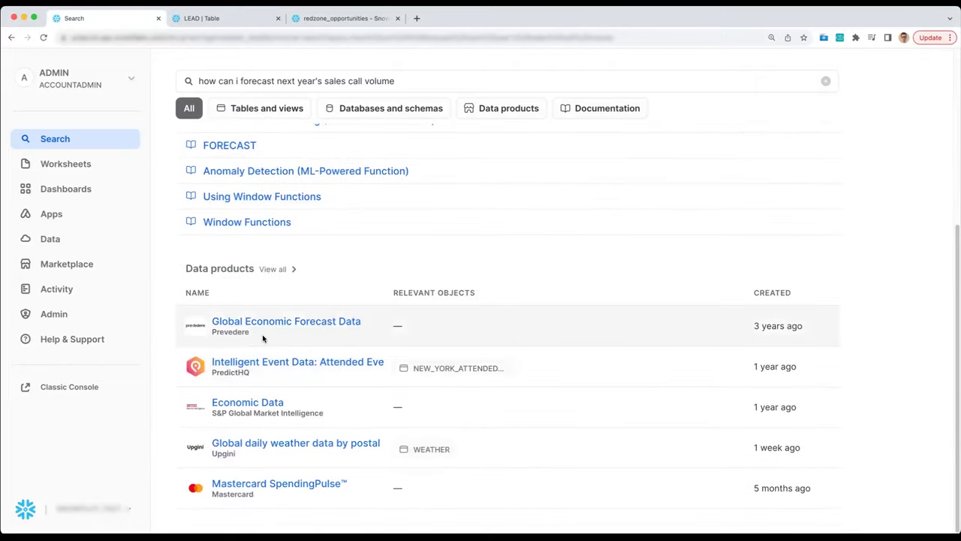